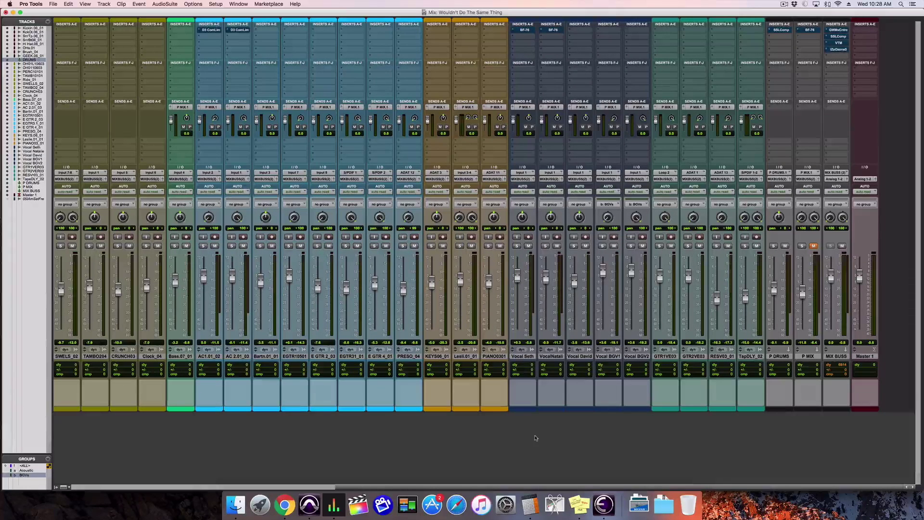
- Mute the P DRUMS parallel track
scroll(558, 438, left, 10)
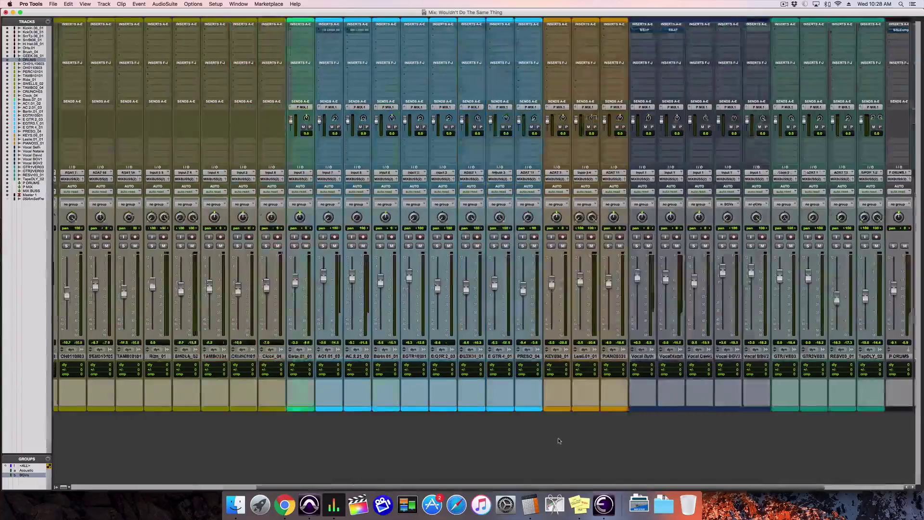
scroll(388, 441, right, 10)
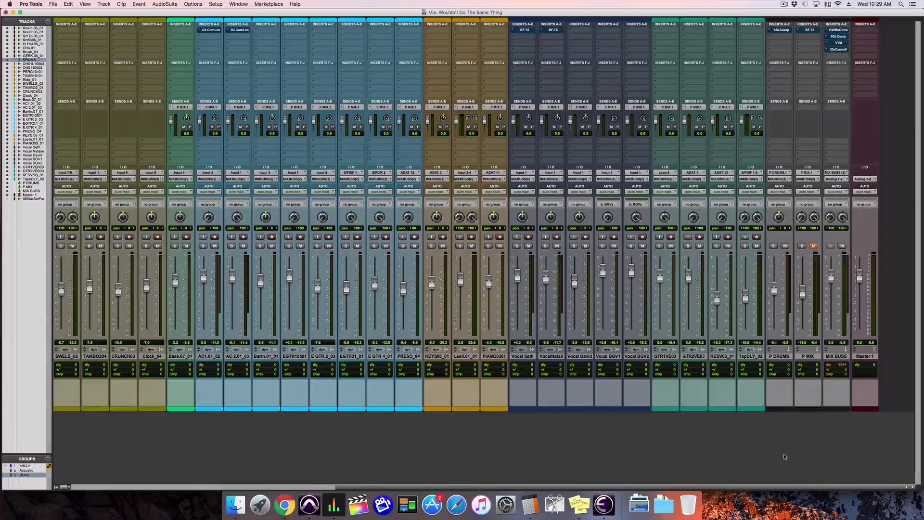
click(785, 247)
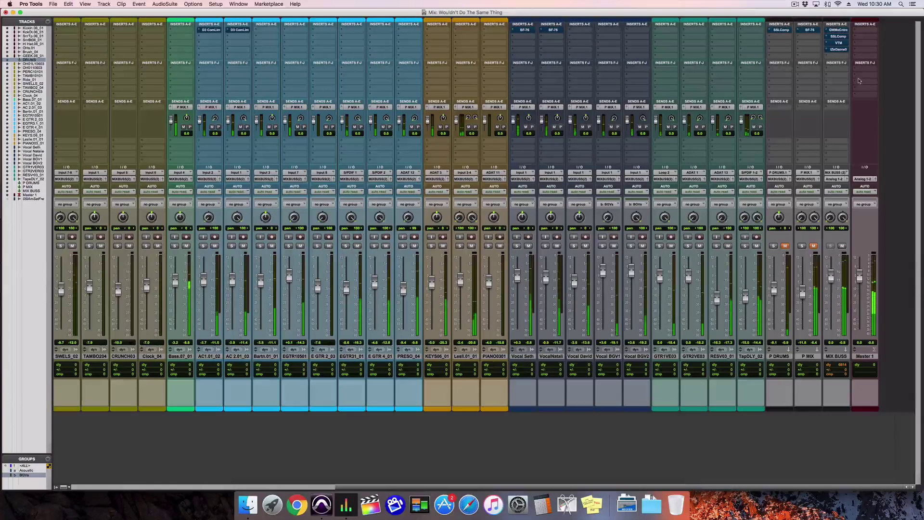
- Activate every bypassed insert plugin in the session and unmute the P MIX and P DRUMS tracks
alt+super+click(837, 32)
click(813, 246)
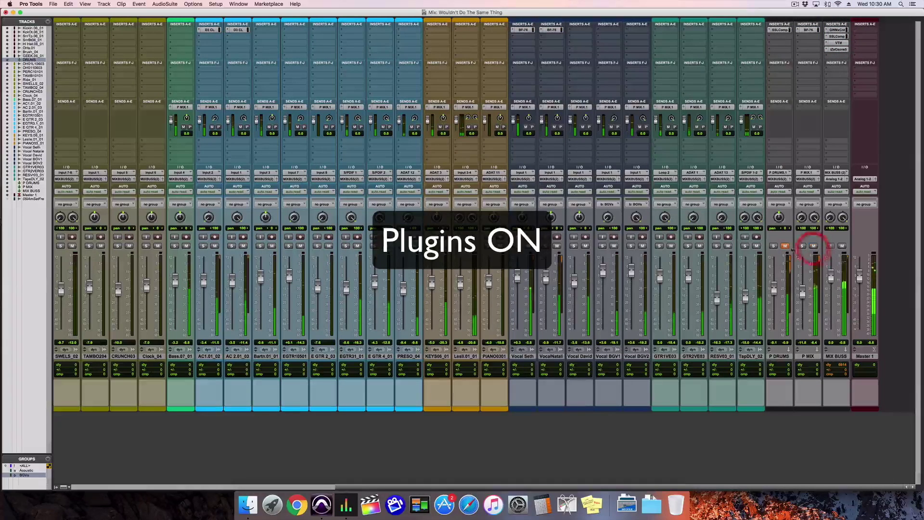
click(785, 246)
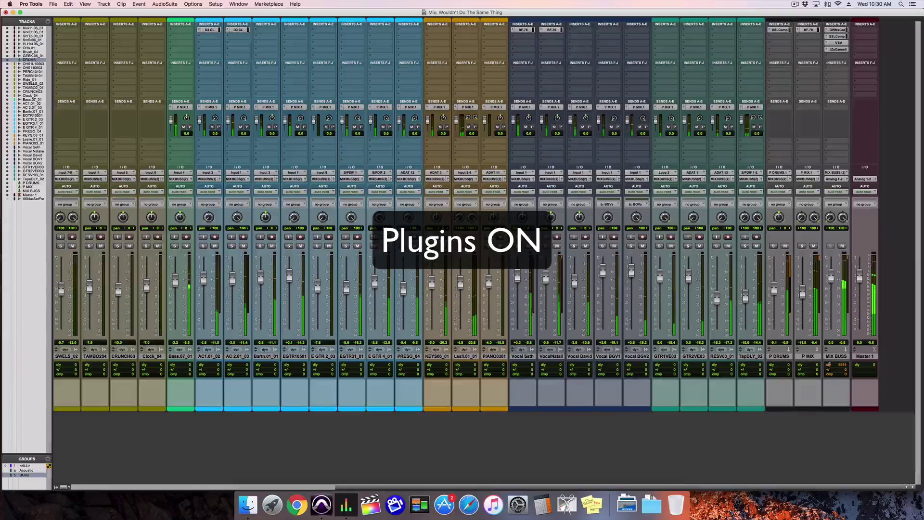
- Bypass all insert plugins in the session and mute the P DRUMS and P MIX tracks
click(837, 30)
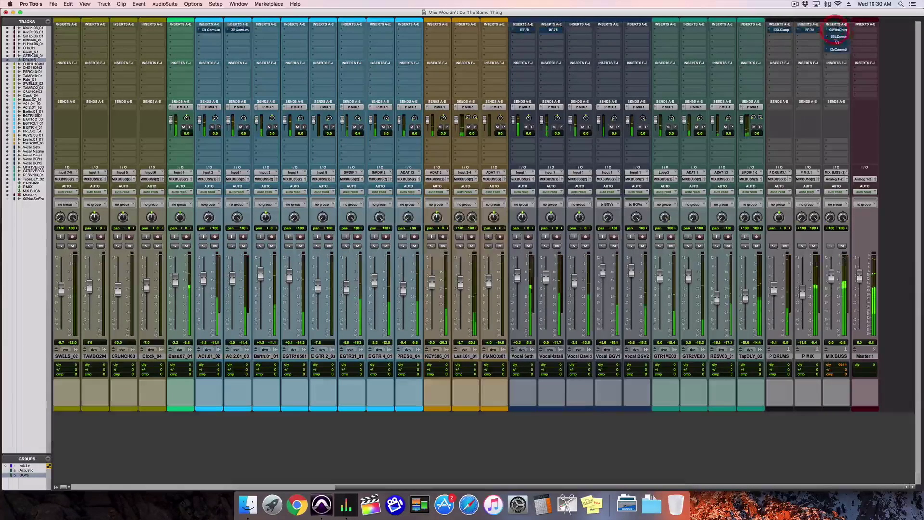
click(785, 246)
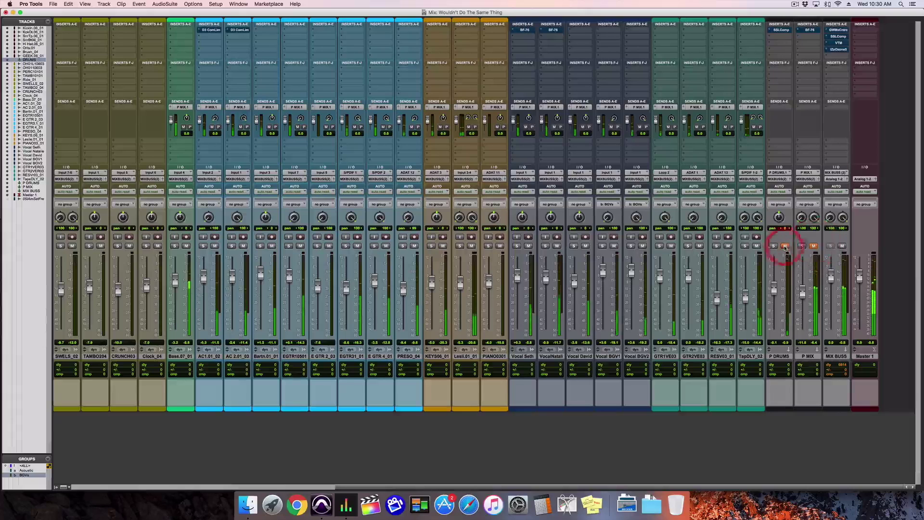
- Switch all insert plugins back on and unmute both parallel tracks, P DRUMS and P MIX, to hear the processed mix
ctrl+alt+super+click(805, 33)
click(785, 246)
click(813, 246)
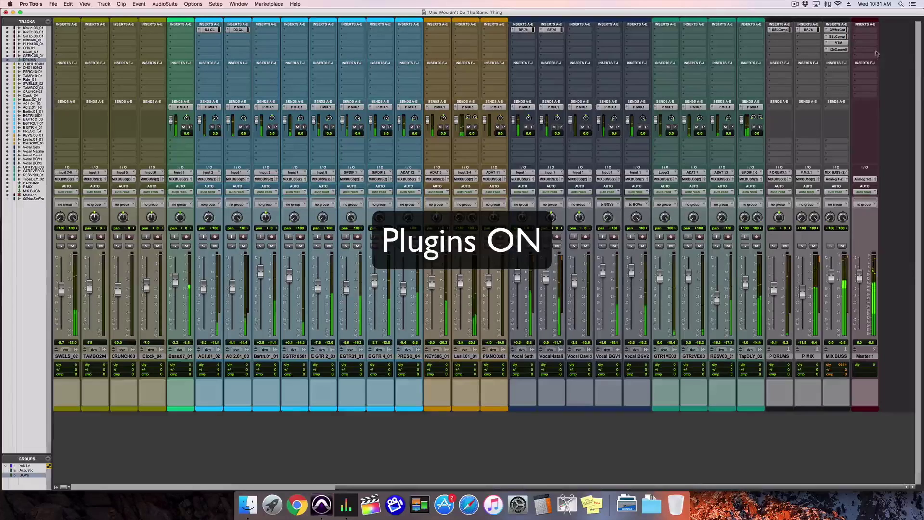
- Compare with the unprocessed mix by bypassing all inserts and muting P DRUMS and P MIX
click(838, 36)
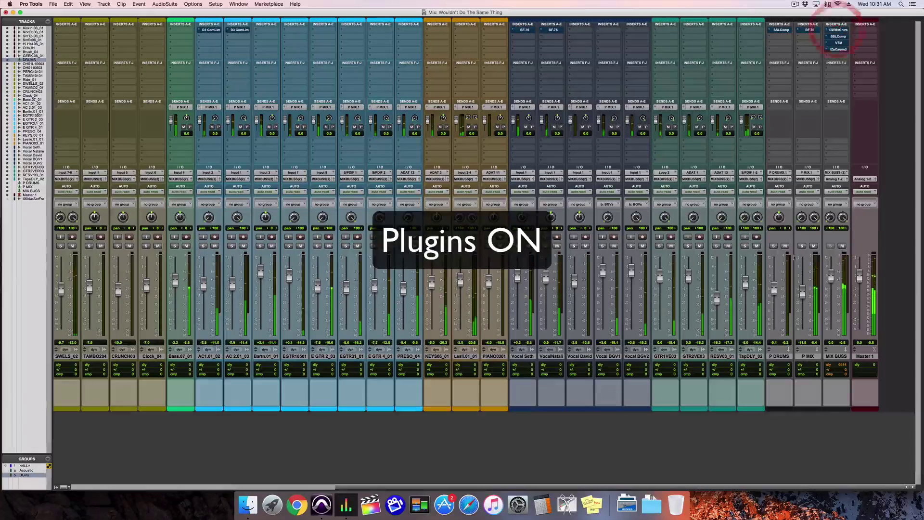
click(785, 246)
click(813, 246)
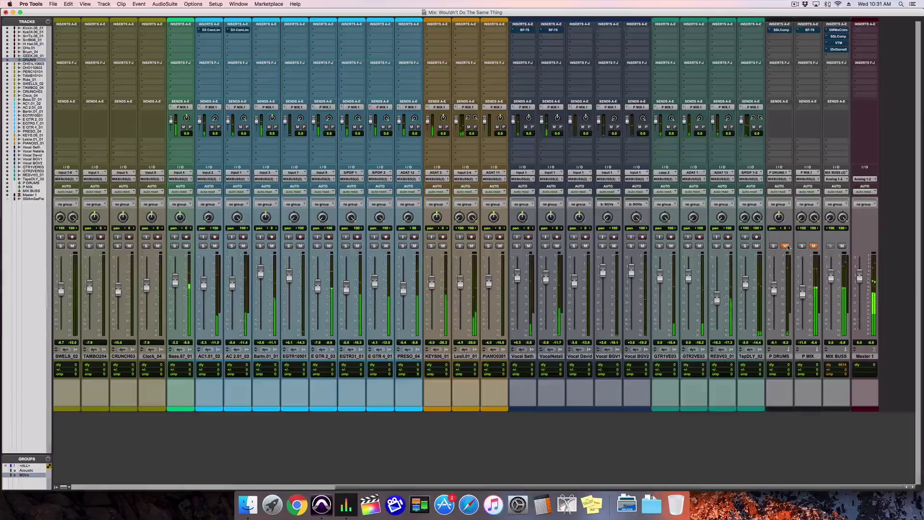
- Reactivate all insert plugins across the mixer and unmute P DRUMS and P MIX
click(811, 30)
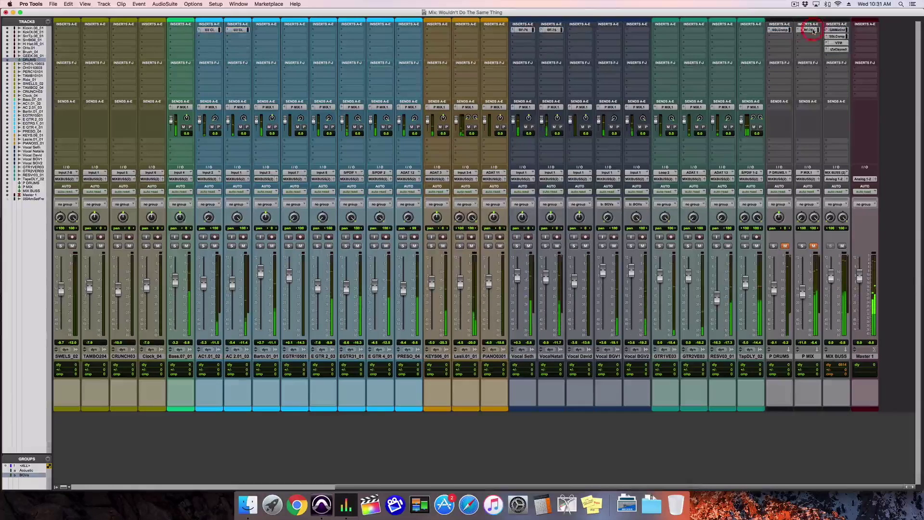
click(785, 246)
click(813, 246)
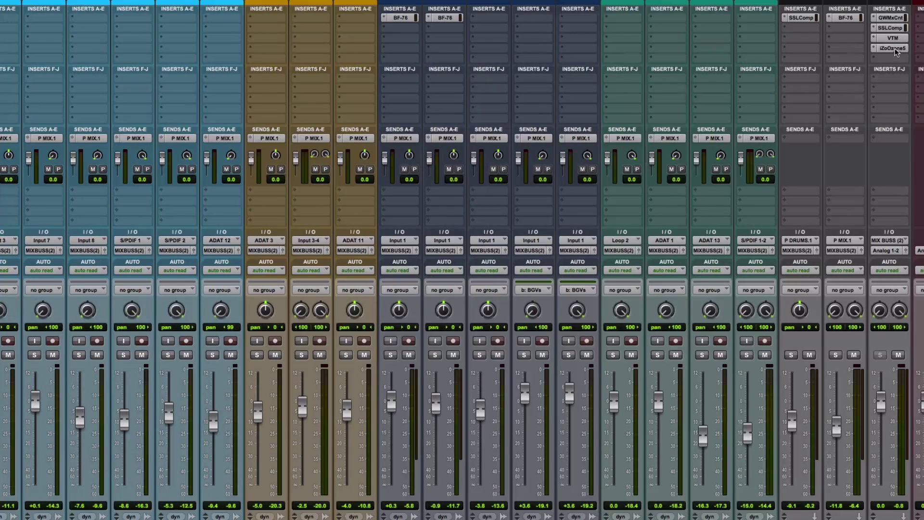
- View the plugins on the MIX BUSS track in insert order: GW MixCentric, SSLComp, Virtual Tape Machines and iZotope Ozone 5
click(891, 18)
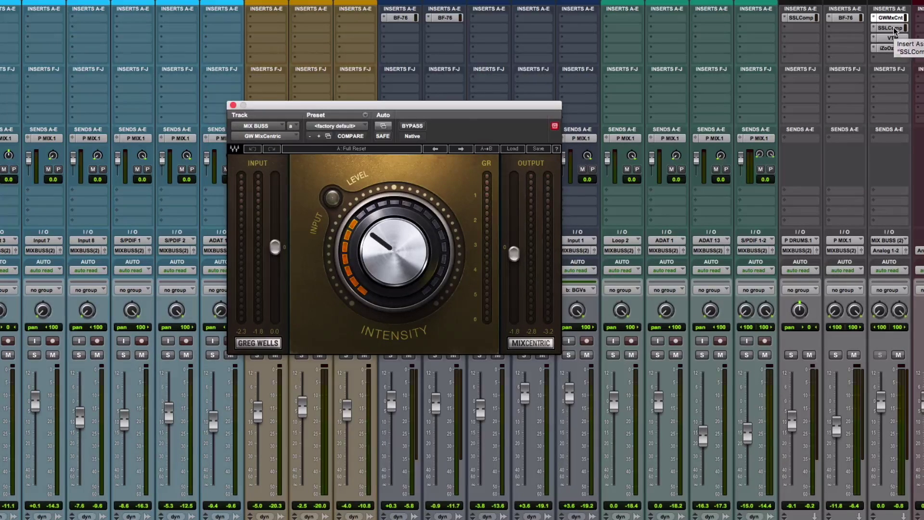
click(891, 28)
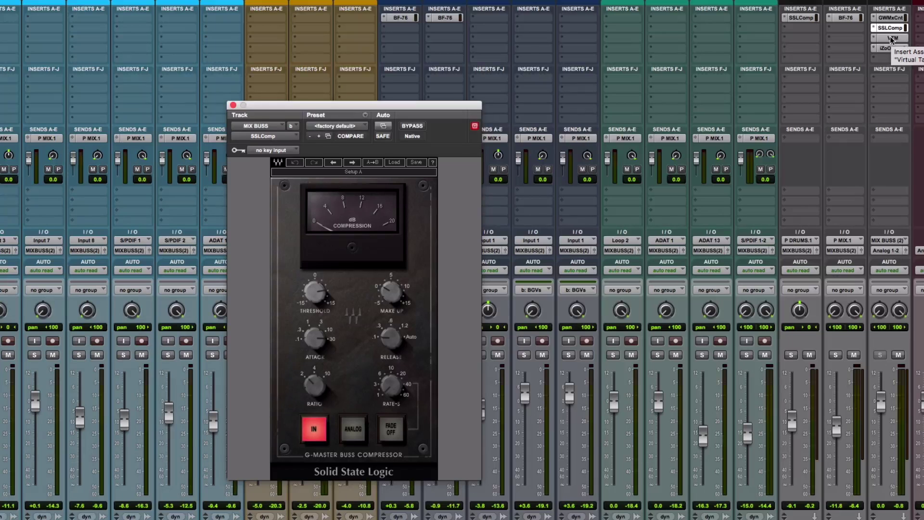
click(891, 38)
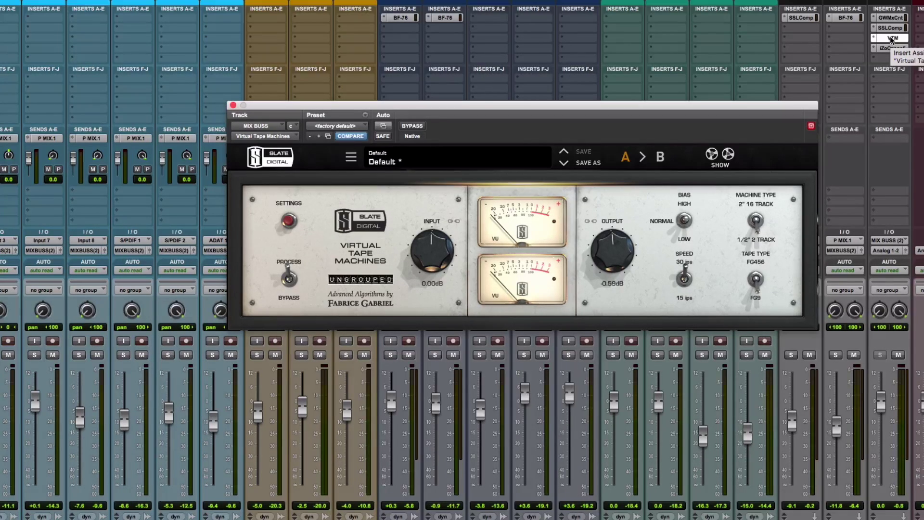
click(890, 48)
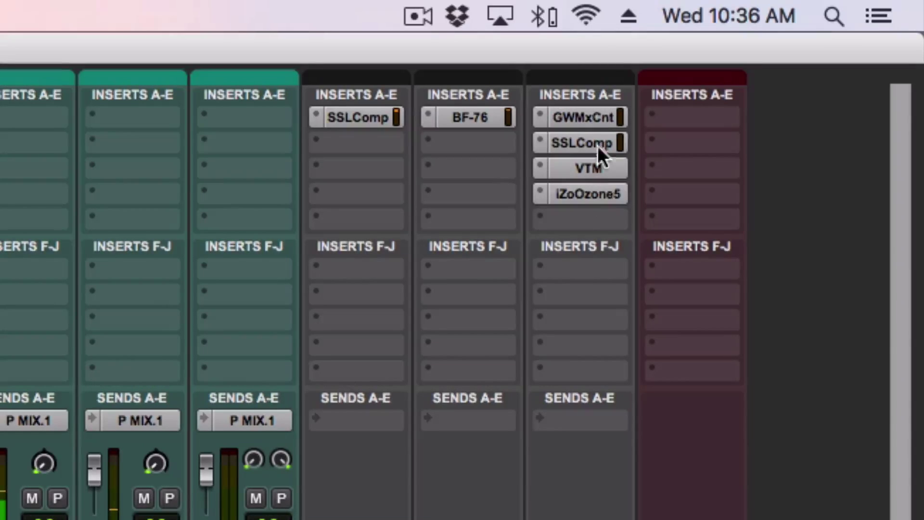
- Bypass all four MIX BUSS inserts at once and switch them back on to compare the sound
shift+super+click(595, 111)
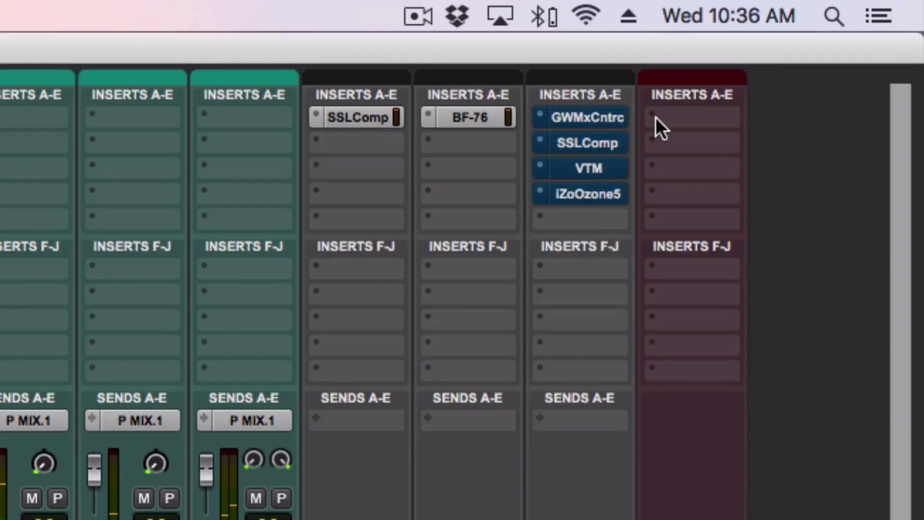
shift+super+click(583, 114)
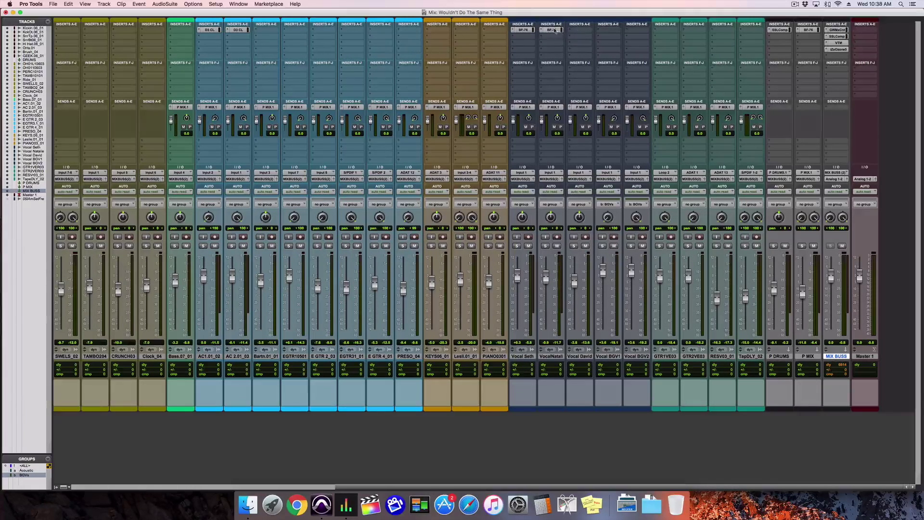
- Look over the drum tracks' inserts, and examine the SSLComp settings on the P DRUMS track
scroll(599, 42, left, 6)
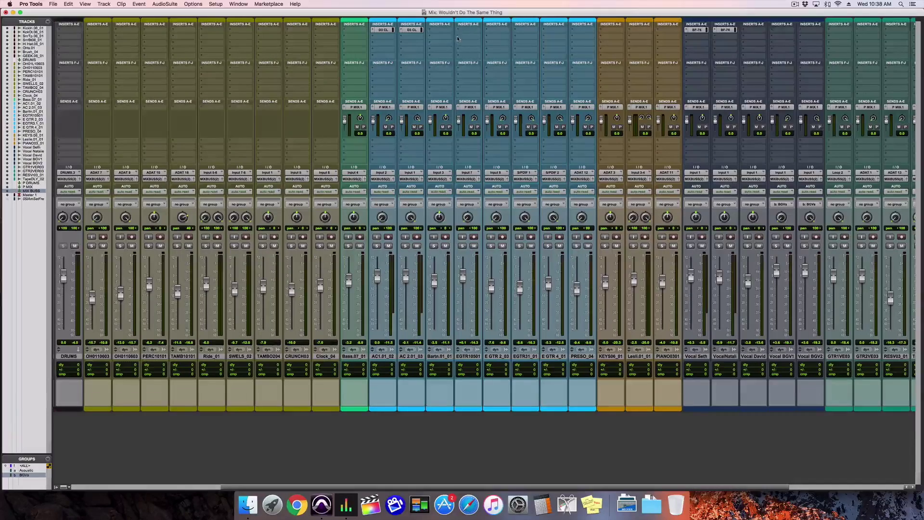
scroll(454, 39, left, 6)
scroll(538, 32, left, 2)
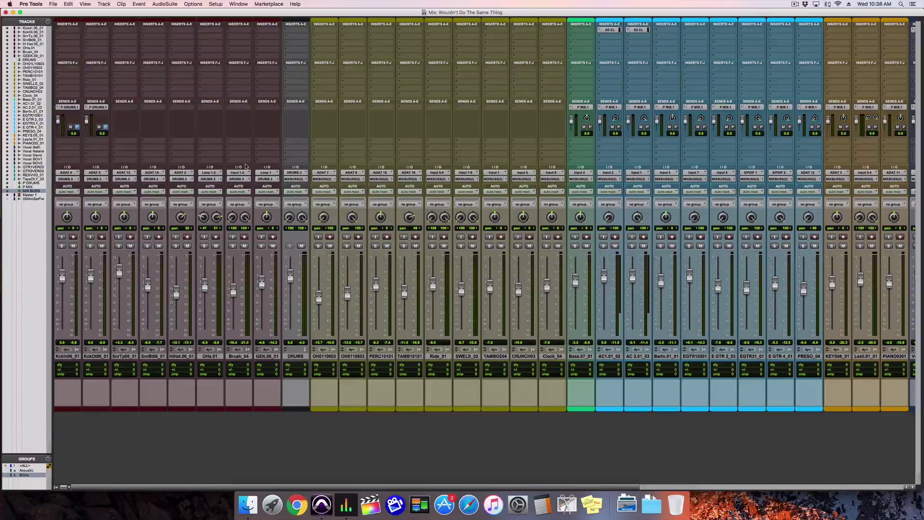
scroll(602, 301, right, 10)
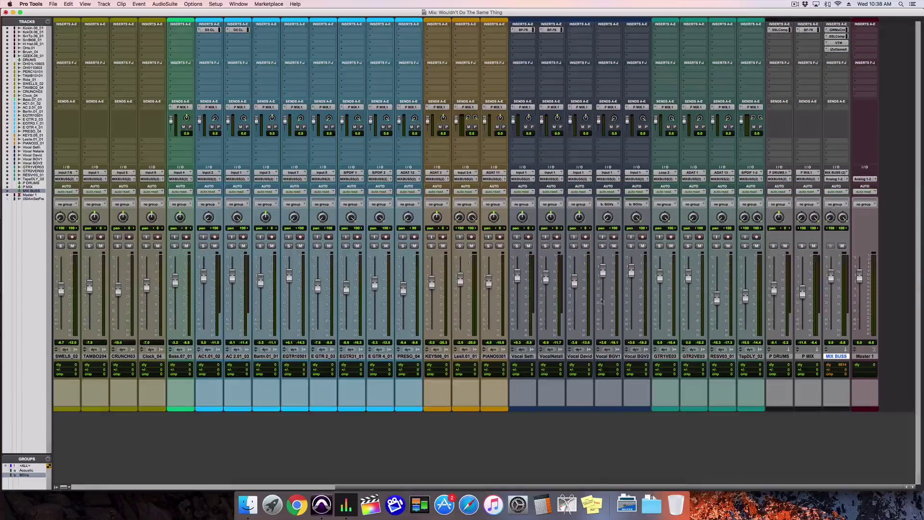
click(779, 356)
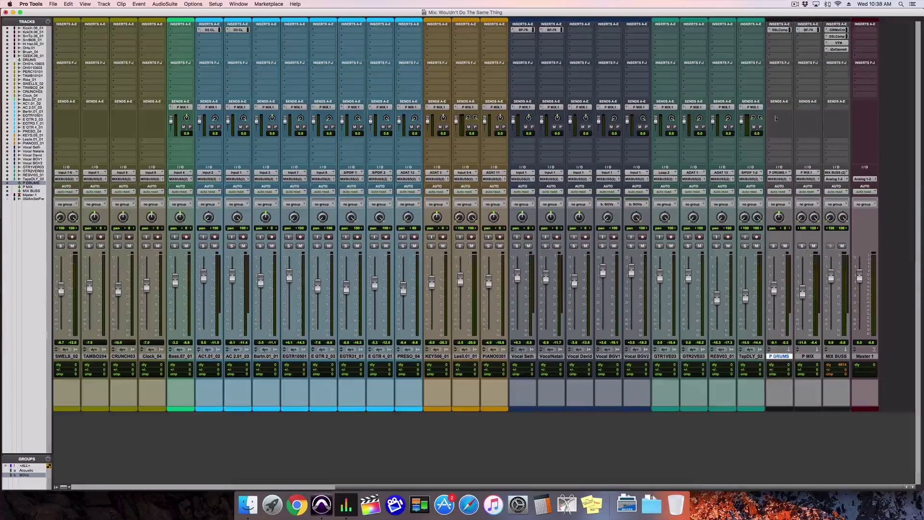
click(780, 30)
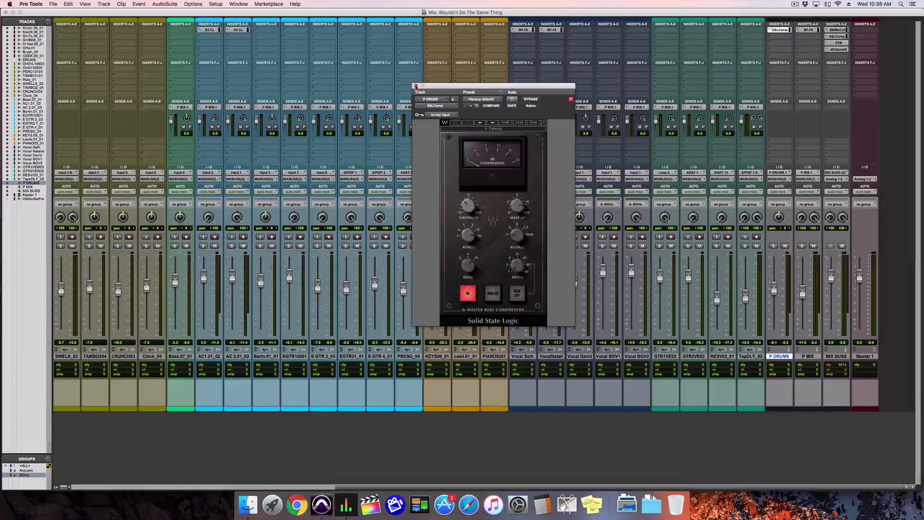
click(416, 86)
- Select the P MIX track and examine its BF-76 limiter settings
click(808, 356)
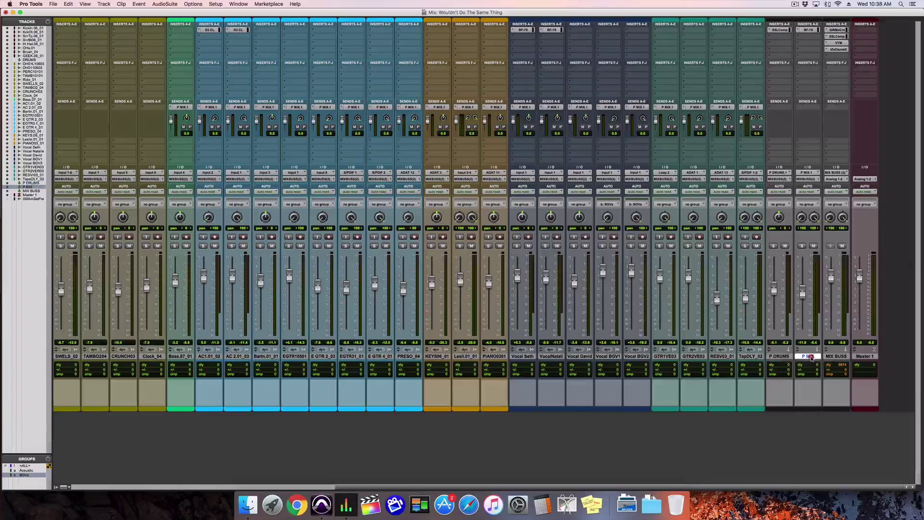
click(810, 31)
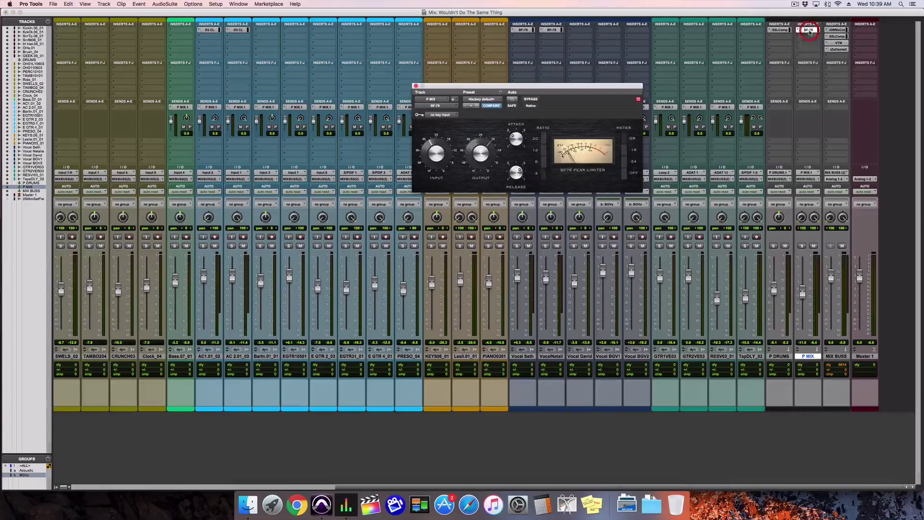
click(416, 85)
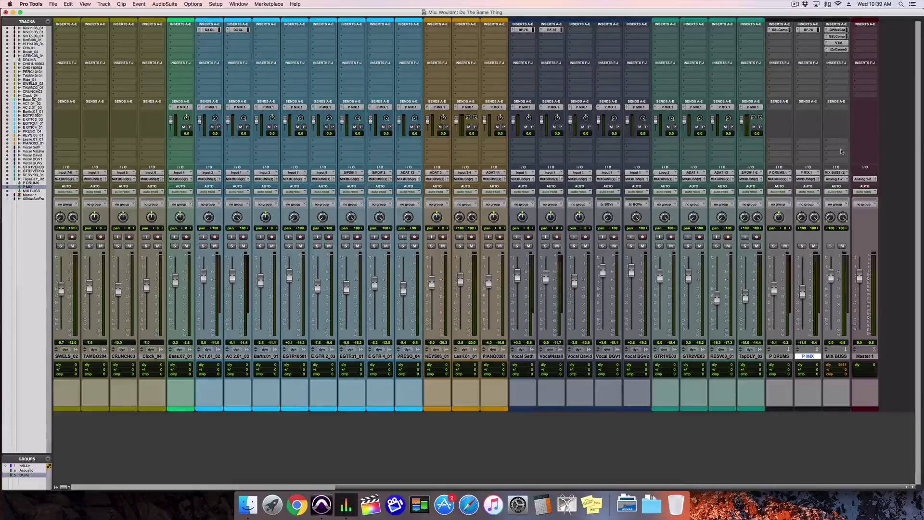
- View the BF-76 on the first two vocal tracks and the Dyn3 Compressor/Limiter on the two acoustic guitar tracks
scroll(492, 88, left, 10)
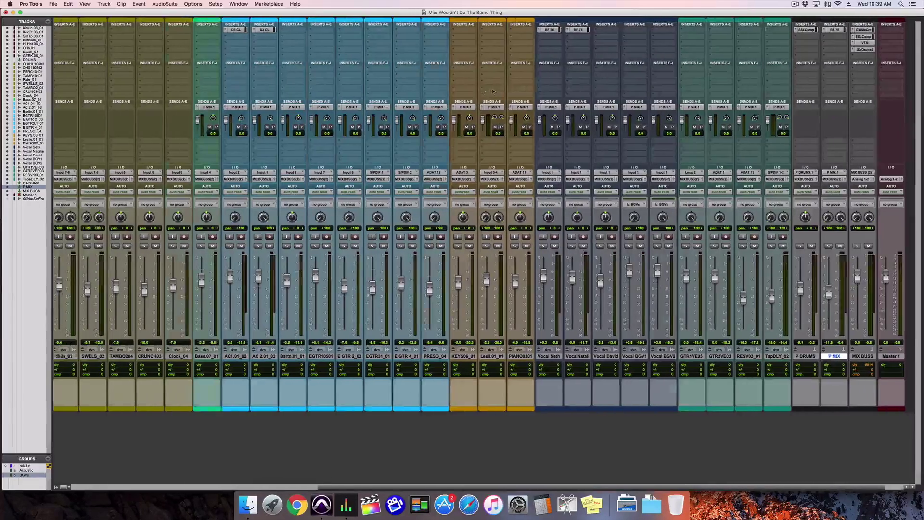
scroll(525, 88, right, 10)
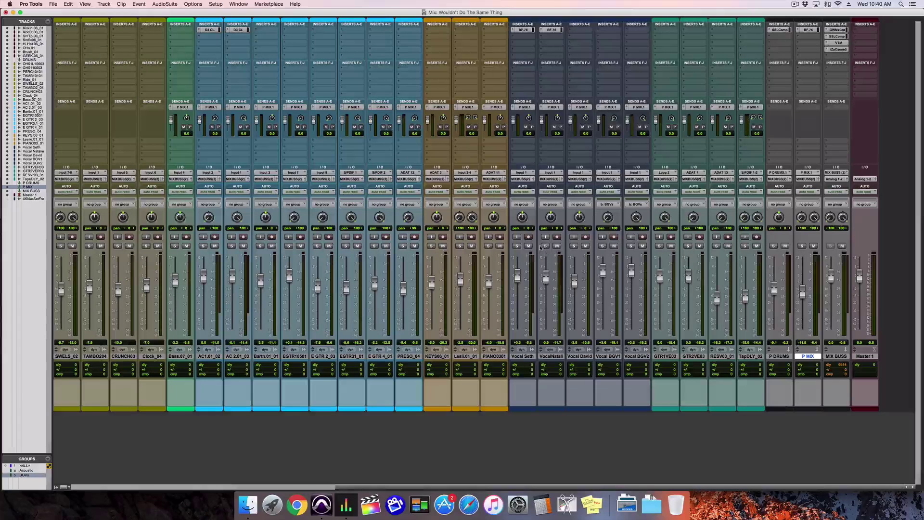
click(523, 29)
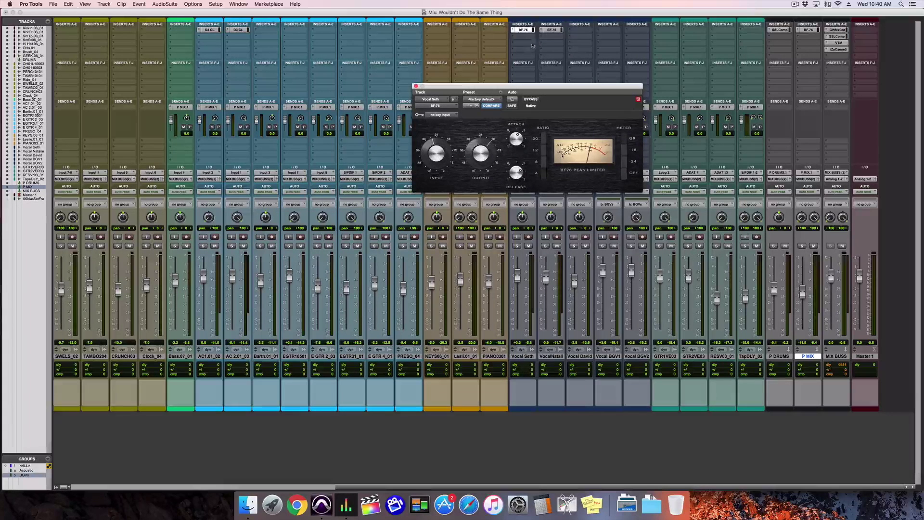
click(554, 30)
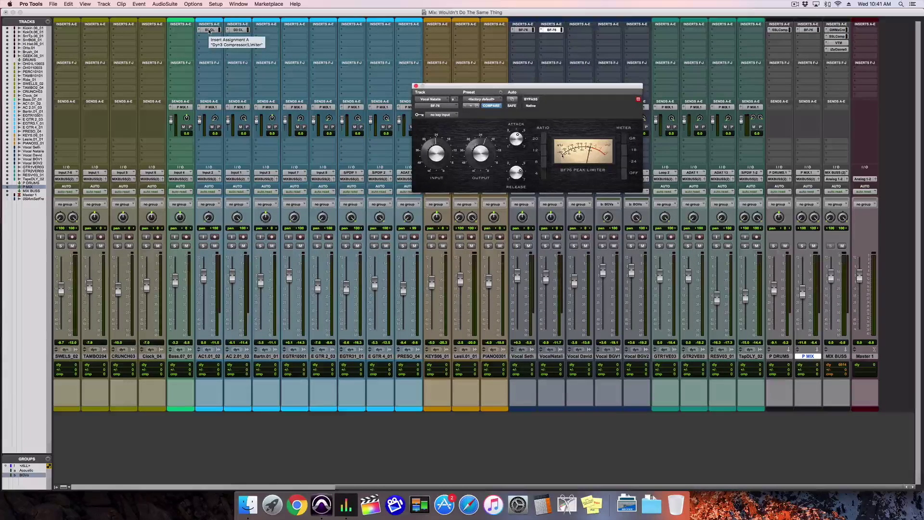
click(210, 30)
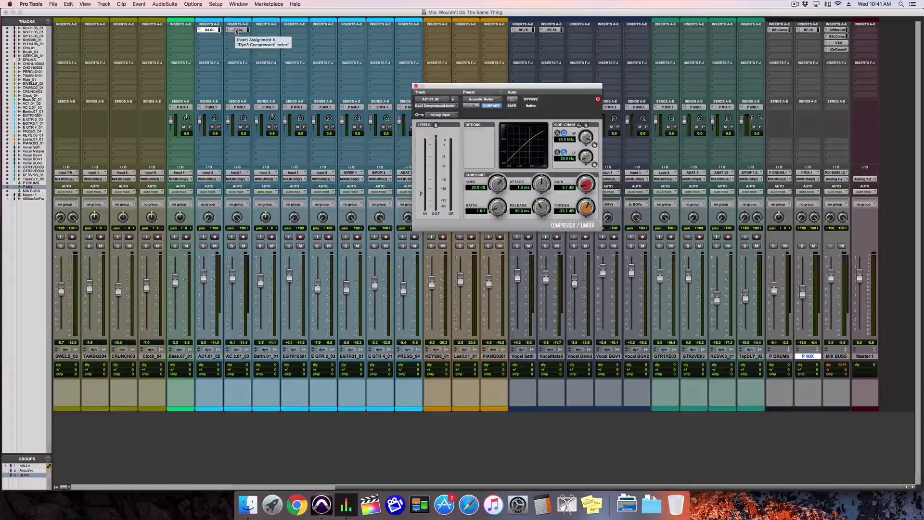
click(236, 31)
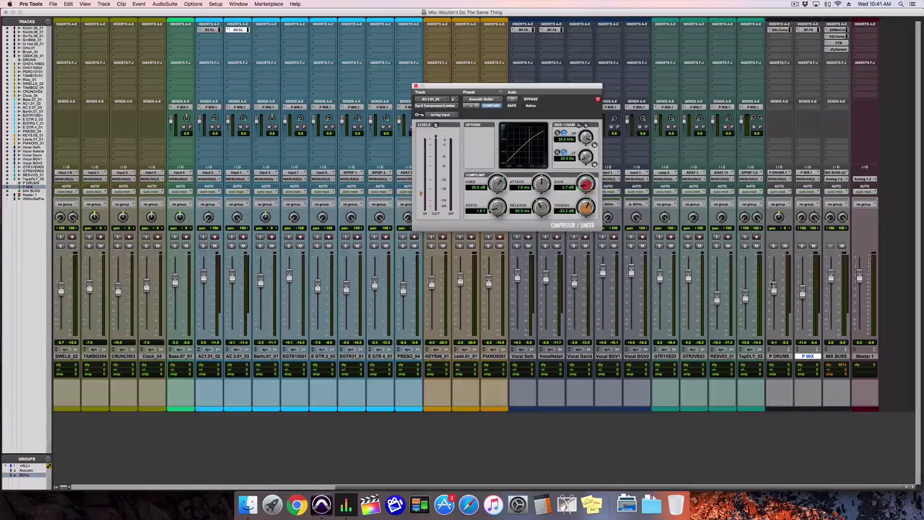
- Review the parallel compressors again: the SSLComp on P DRUMS and the BF-76 on P MIX
click(780, 30)
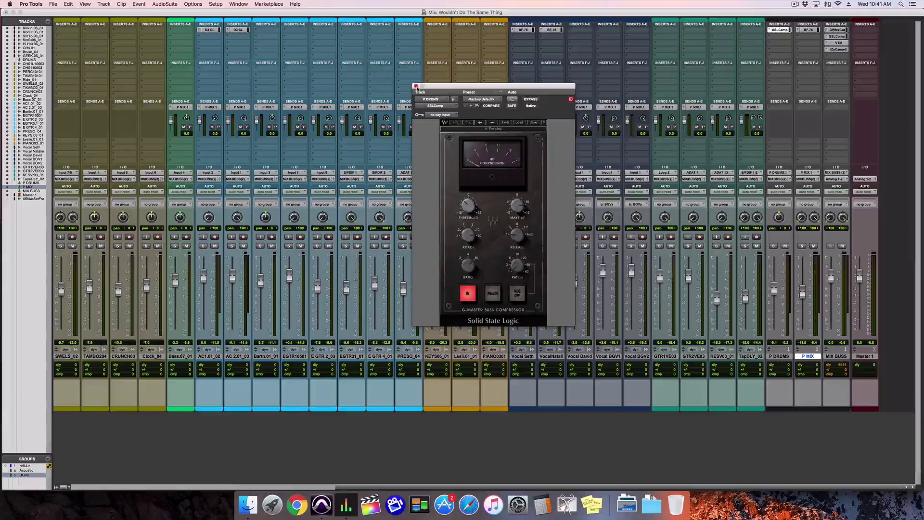
click(417, 87)
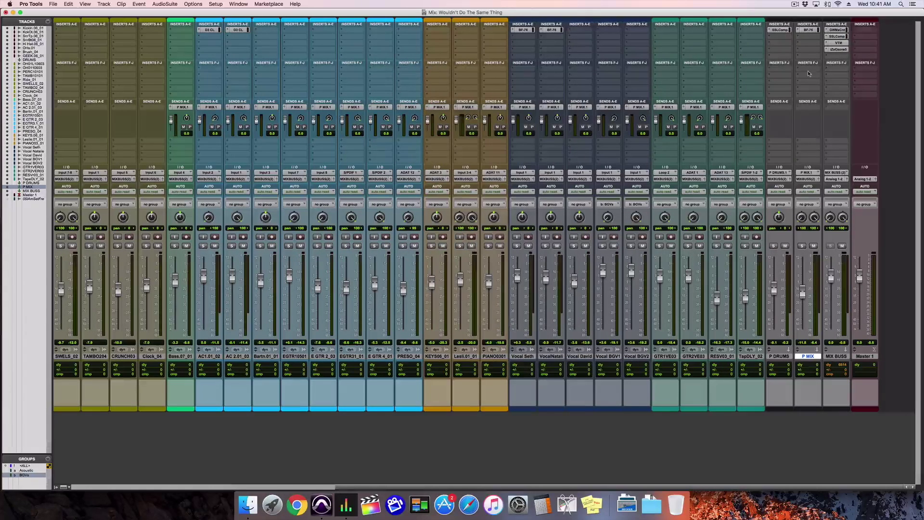
click(812, 32)
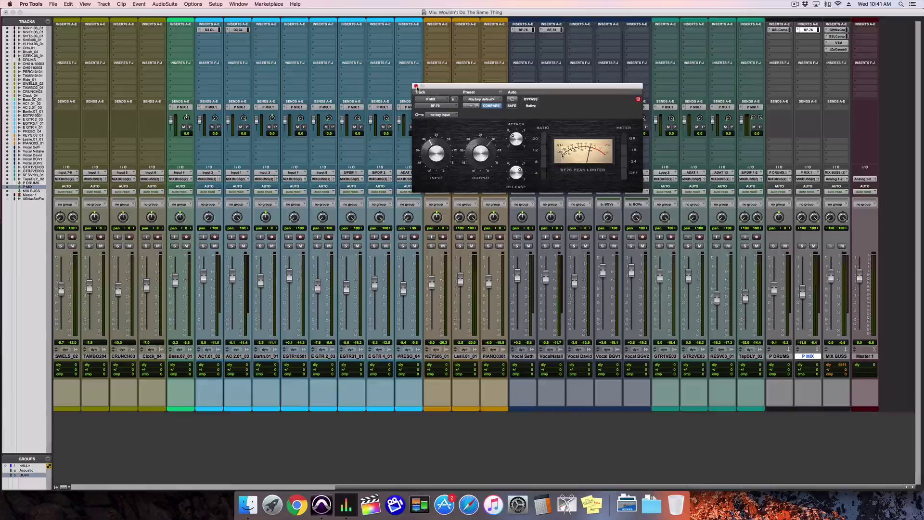
- Recap the track compressors: the Dyn3 Compressor/Limiter on the two acoustic guitar tracks and the BF-76 on the first two vocal tracks
click(416, 86)
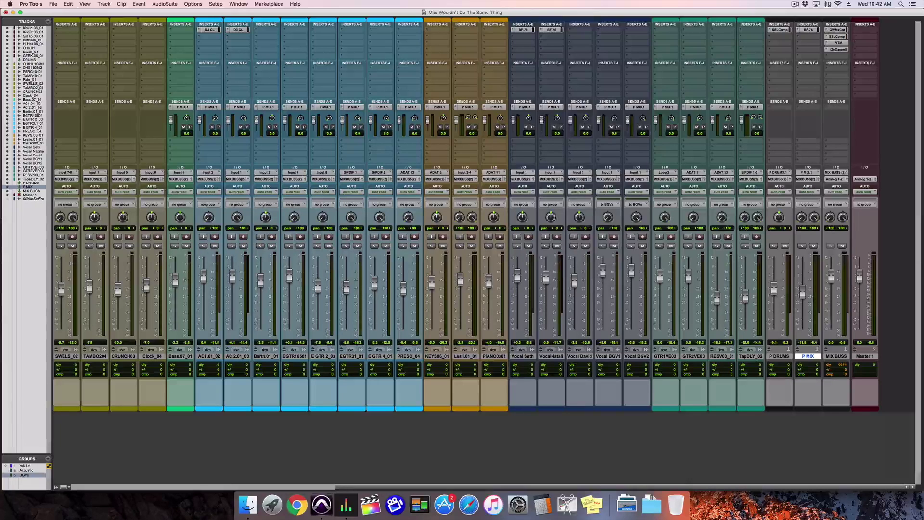
click(210, 30)
click(238, 30)
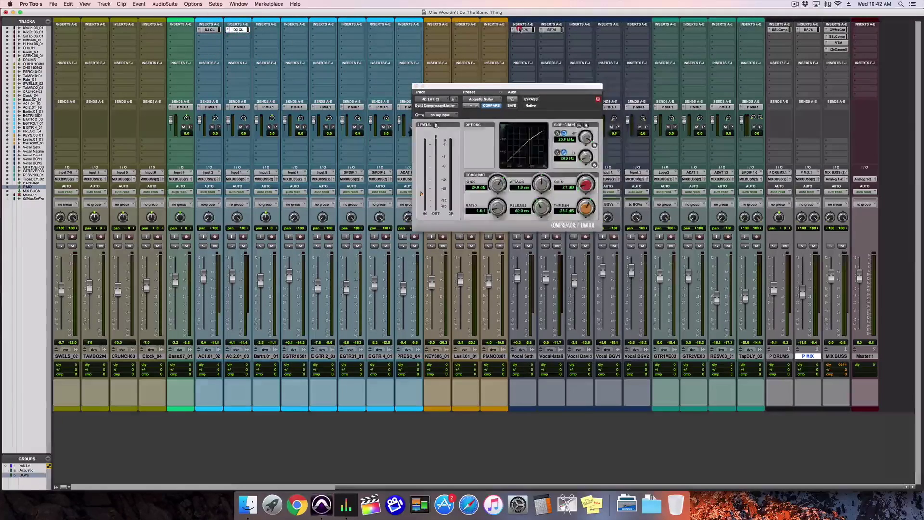
click(523, 29)
click(551, 30)
- Recap the bus processing: SSLComp on P DRUMS, BF-76 on P MIX, and SSLComp and Virtual Tape Machines on MIX BUSS
click(779, 30)
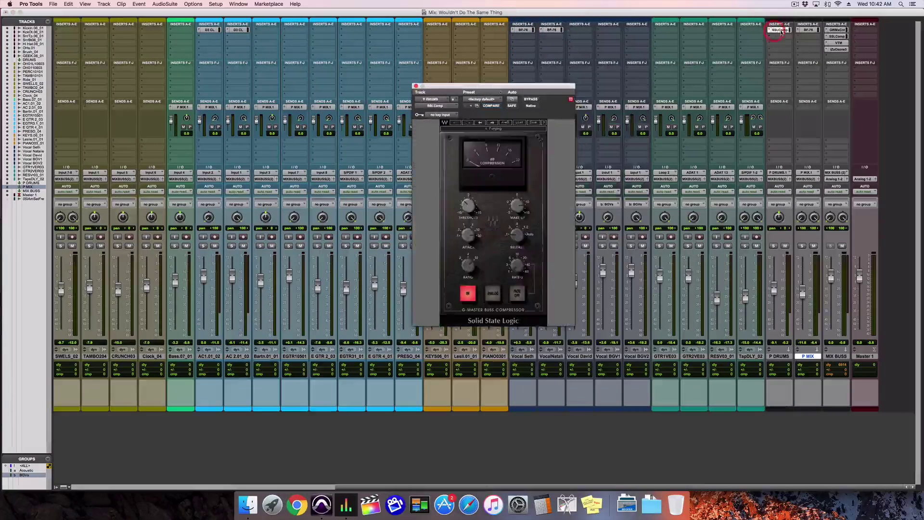
click(807, 30)
click(840, 36)
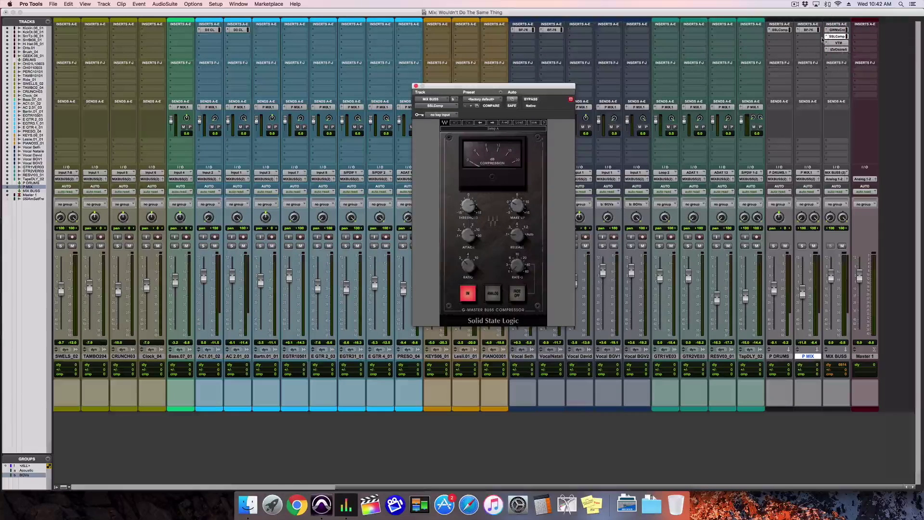
click(838, 44)
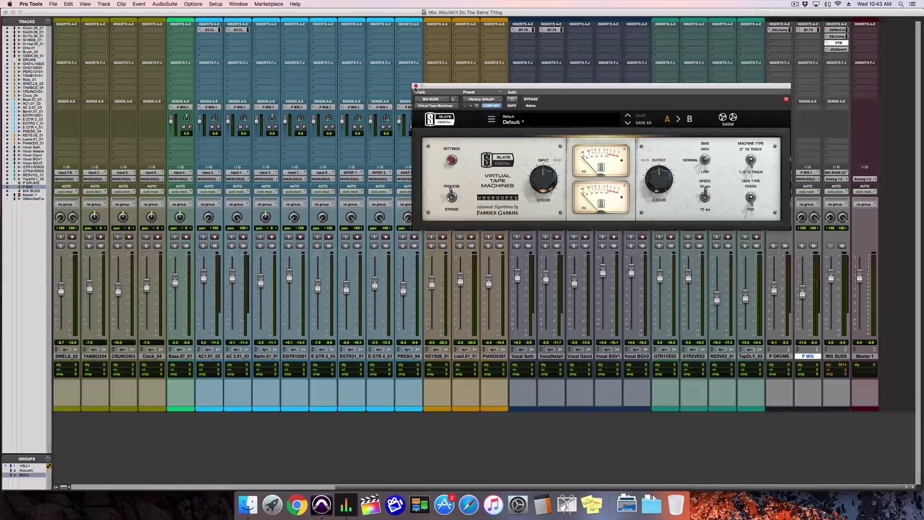
click(416, 86)
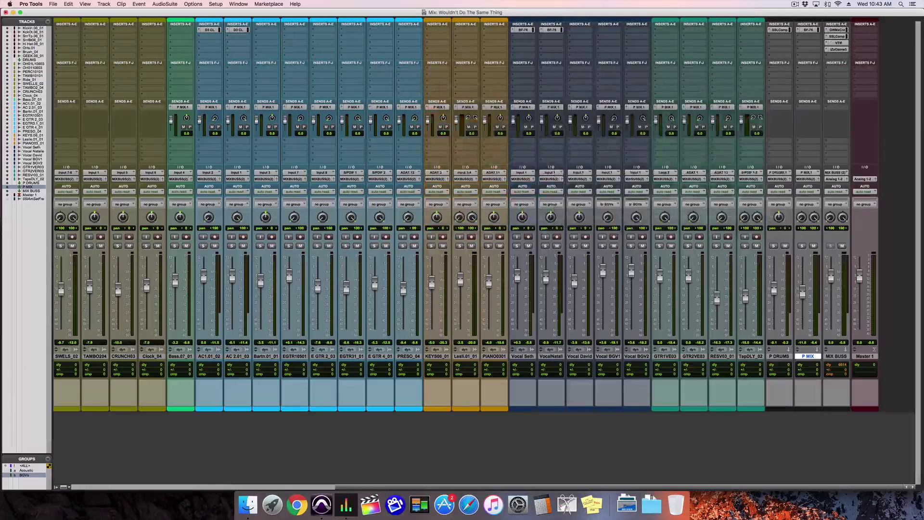